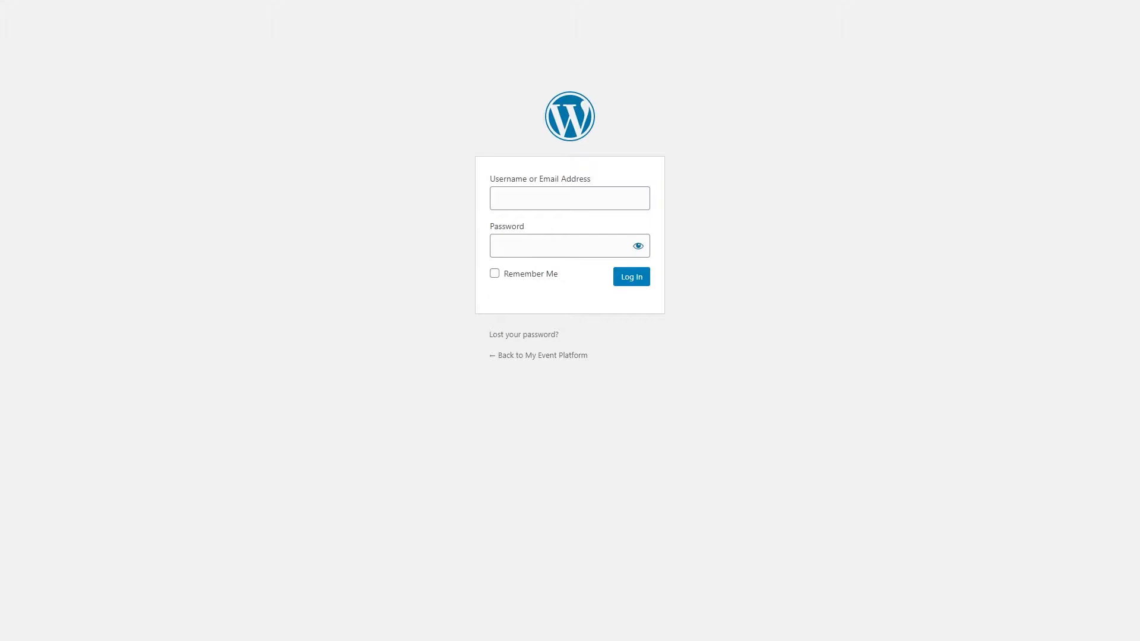
# - Log in to the My Event Platform WordPress admin with the username and password
pyautogui.click(542, 200)
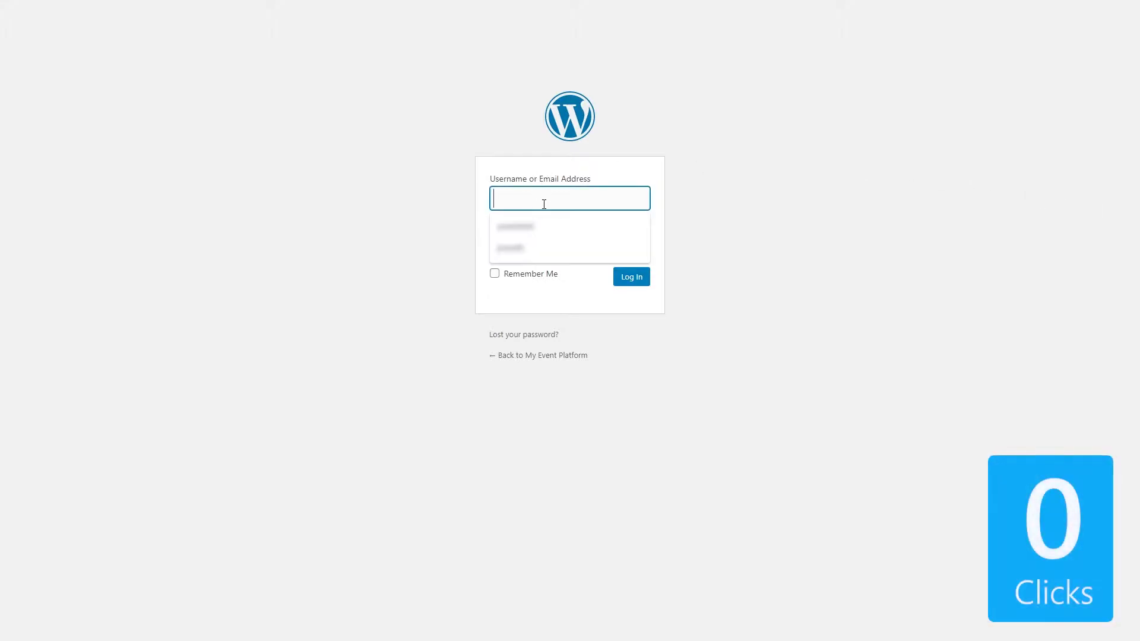
pyautogui.write('adm')
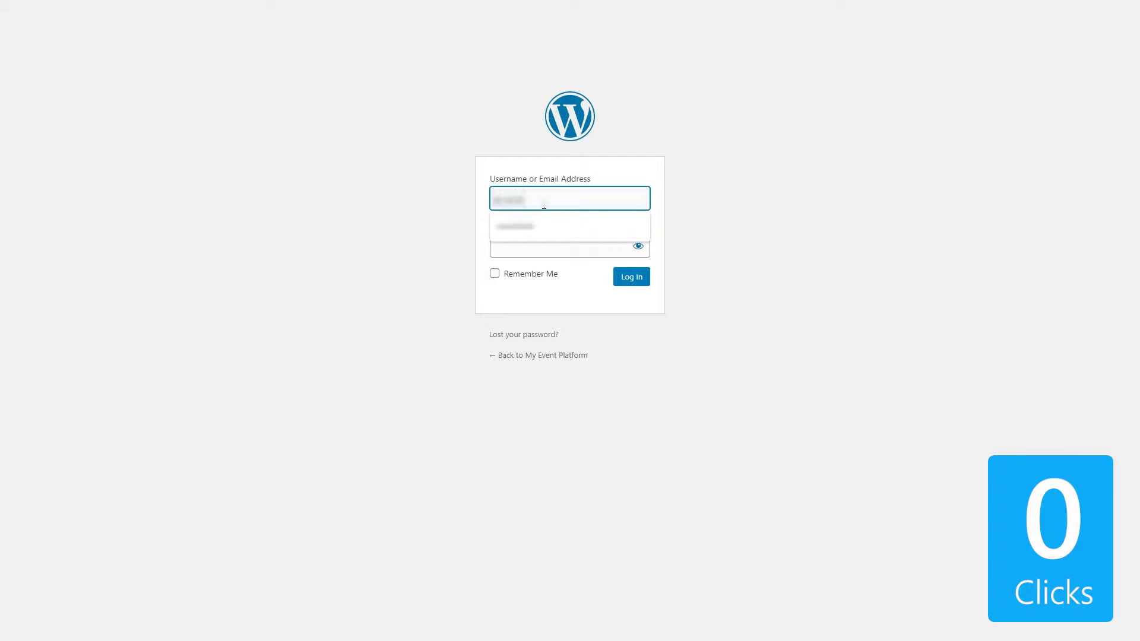
pyautogui.write('in2021')
pyautogui.press('Tab')
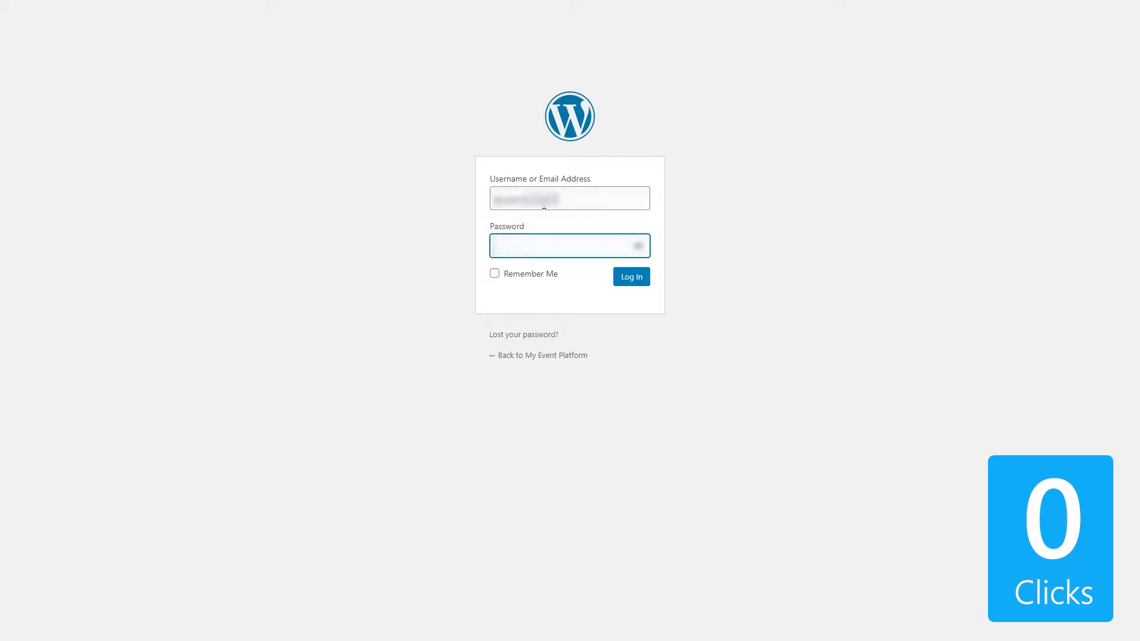
pyautogui.write('password')
pyautogui.click(632, 284)
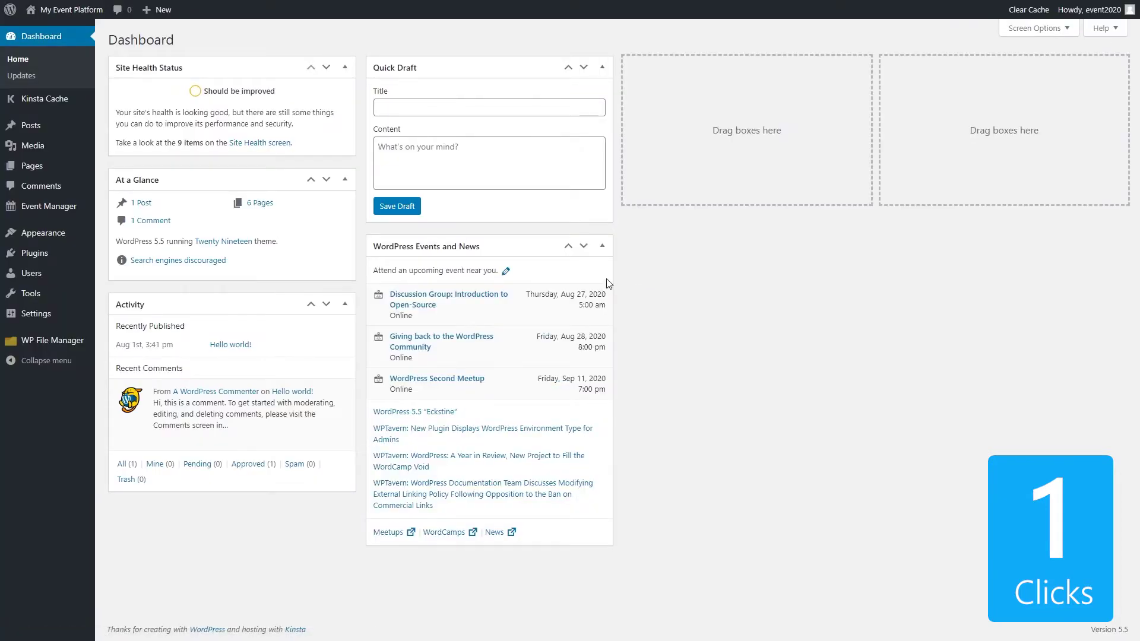
pyautogui.moveTo(34, 254)
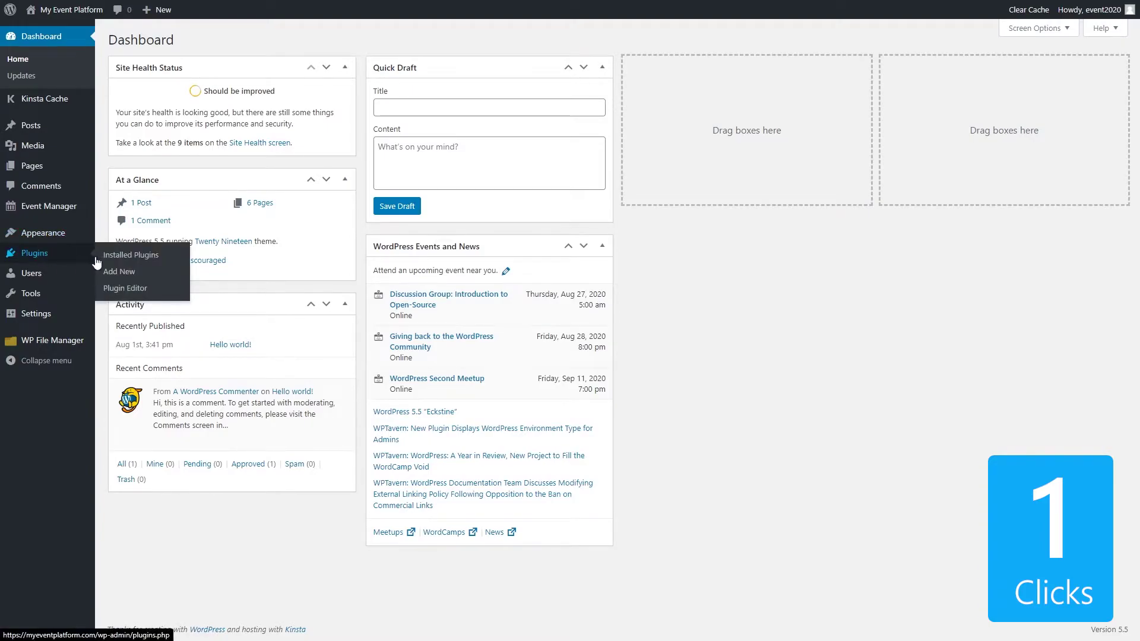
# - Go to Plugins > Add New and bring up the Upload Plugin form
pyautogui.click(128, 276)
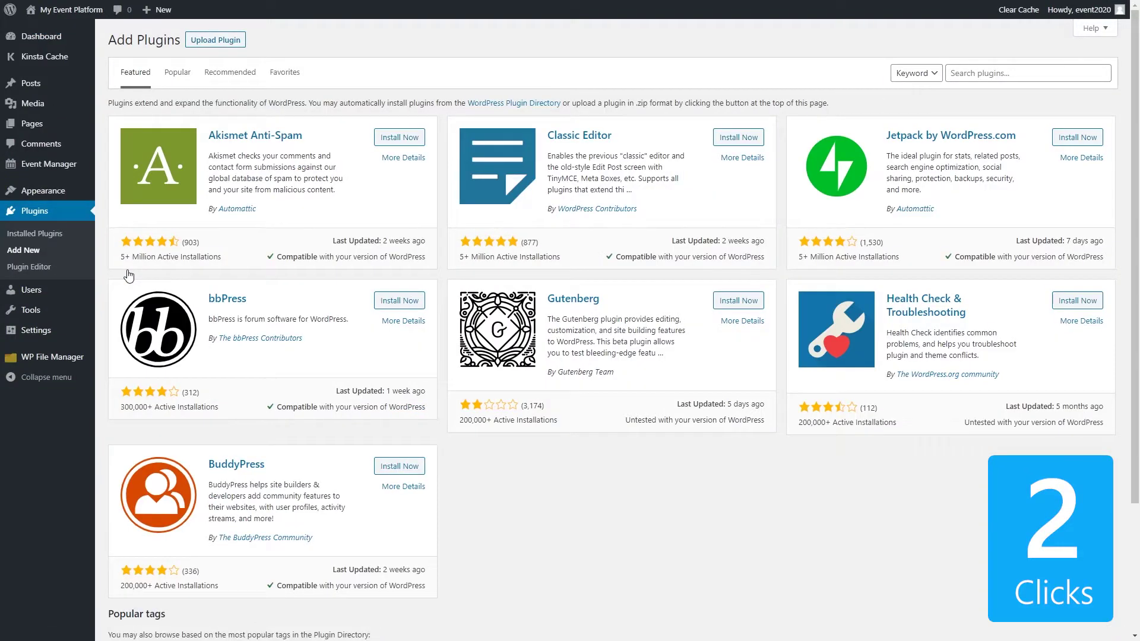
pyautogui.click(218, 46)
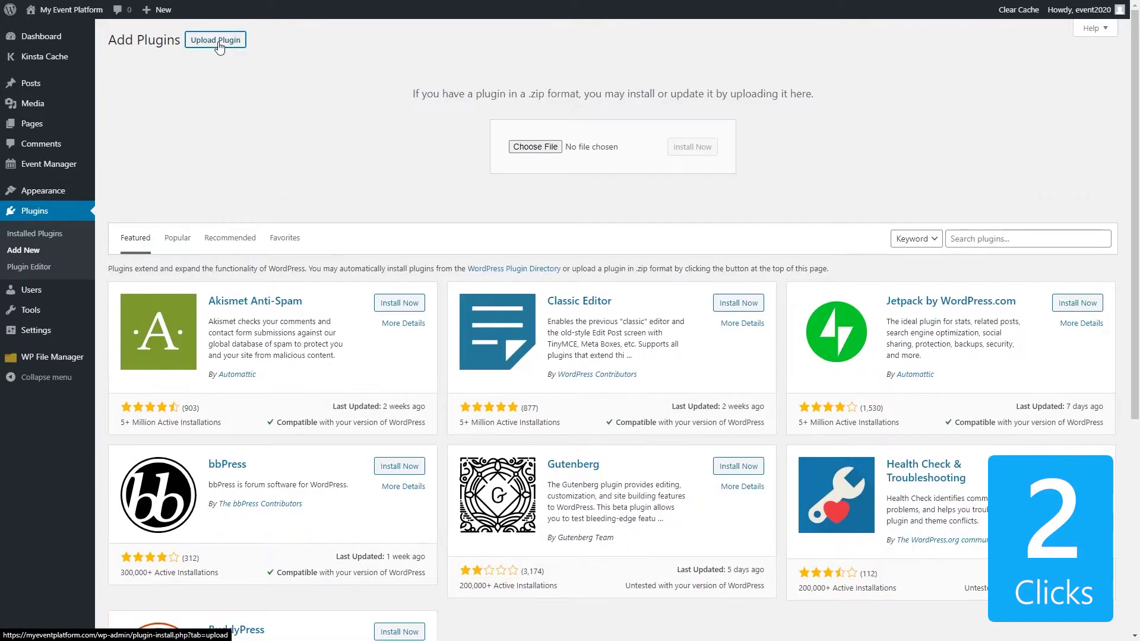
# - Upload wp-event-manager-zoom.zip from Downloads and install it
pyautogui.click(528, 148)
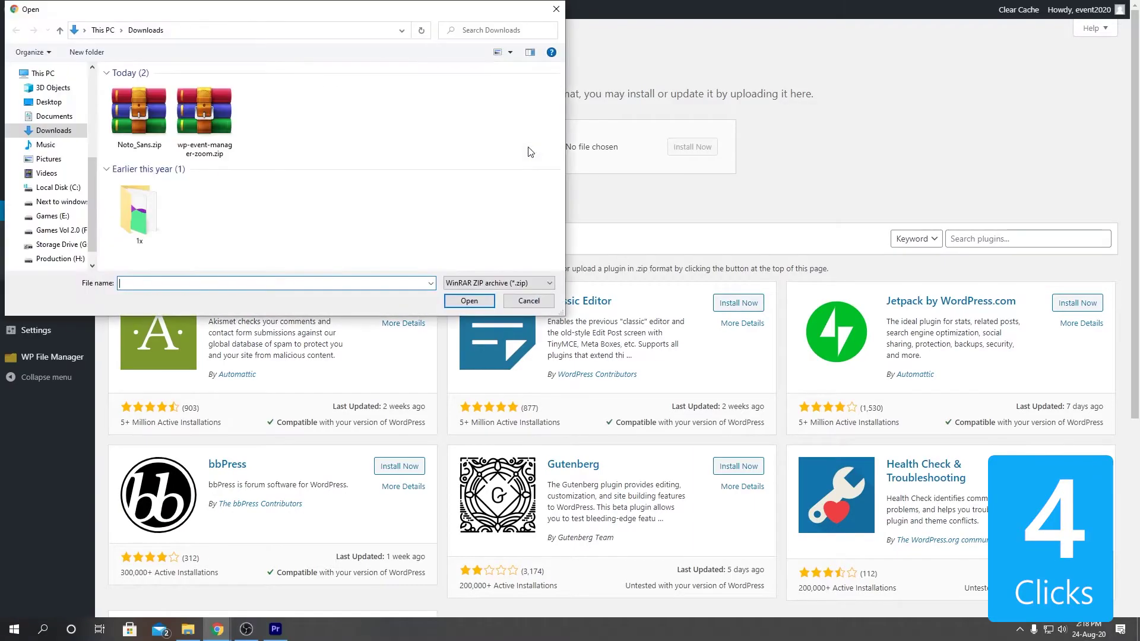
pyautogui.click(222, 110)
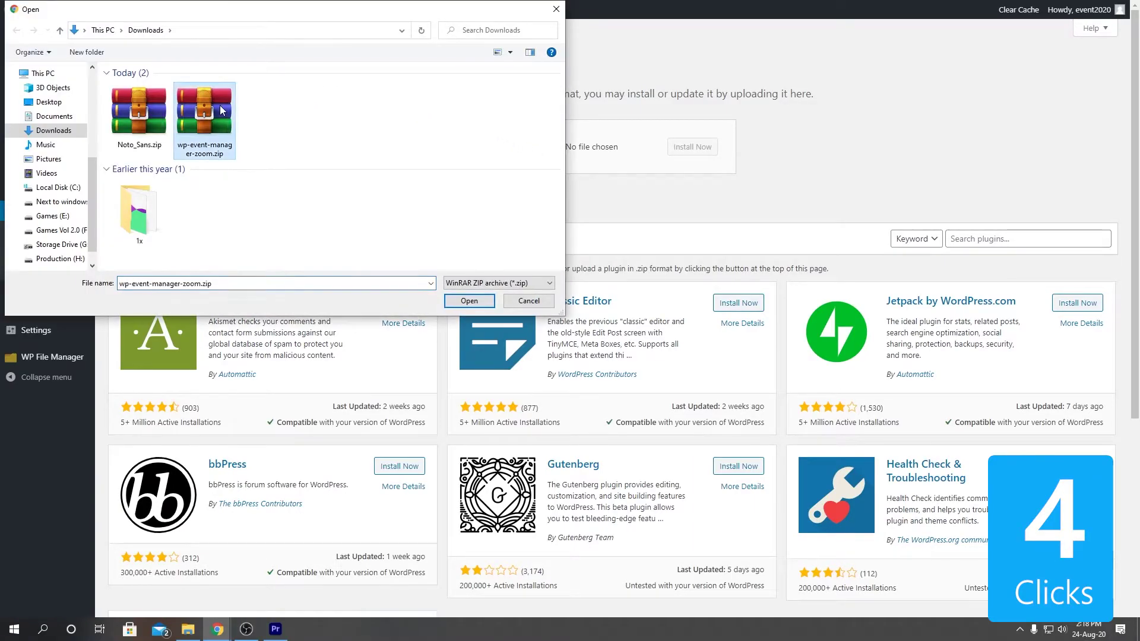
pyautogui.click(476, 301)
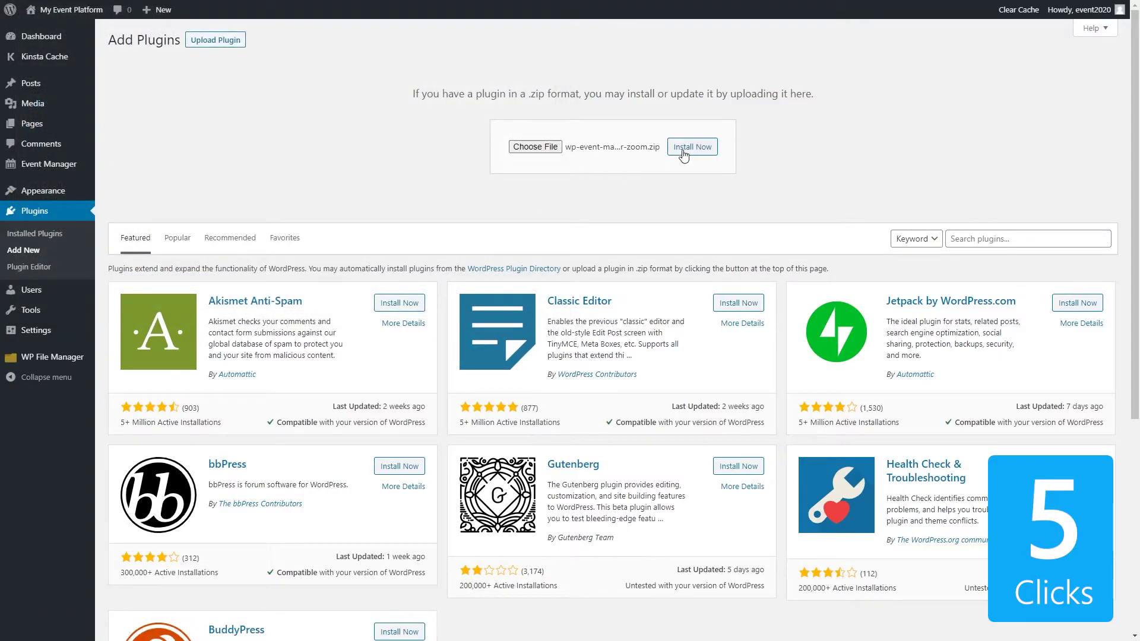
pyautogui.click(683, 157)
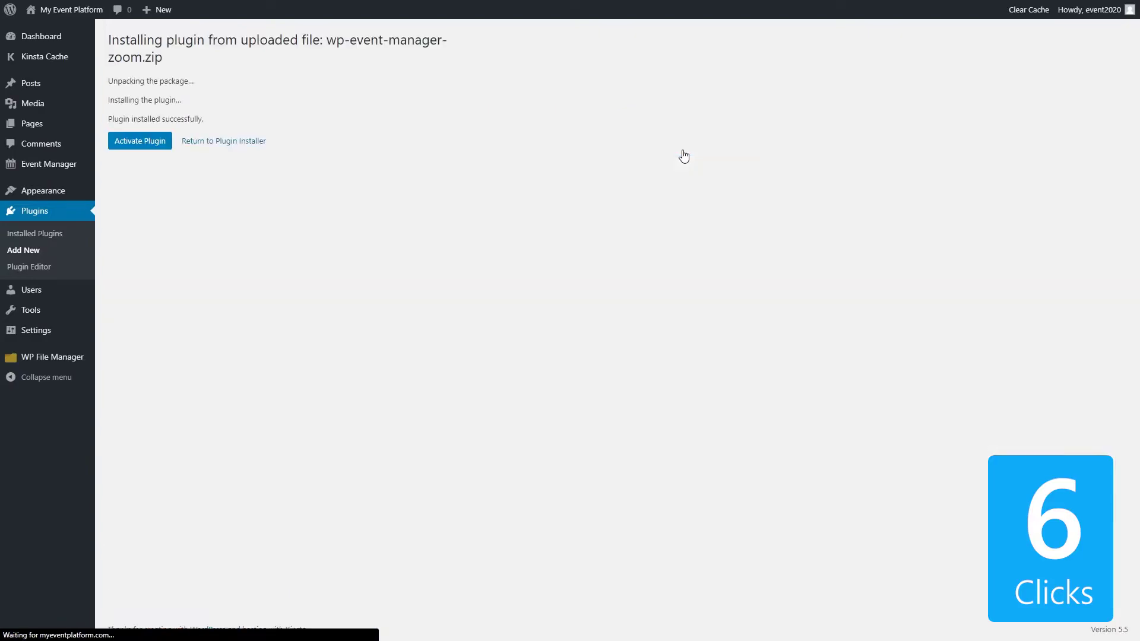
# - Activate WP Event Manager - Zoom from the installation results page
pyautogui.click(143, 151)
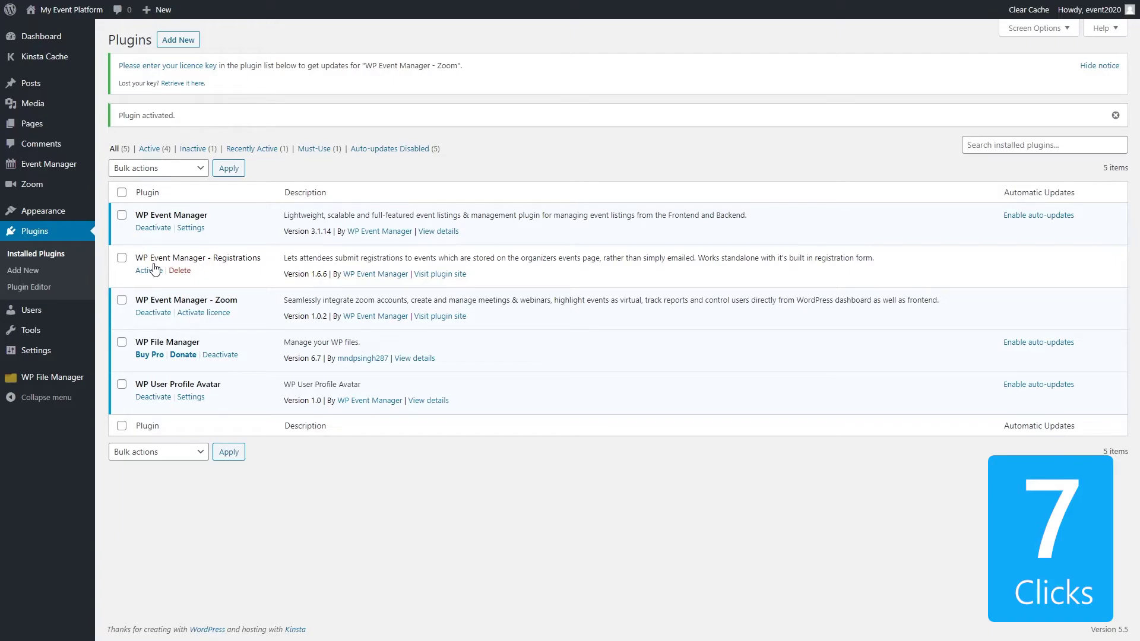
# - Activate the Zoom add-on licence with the pasted key and email, then go to Lost License Key
pyautogui.click(220, 316)
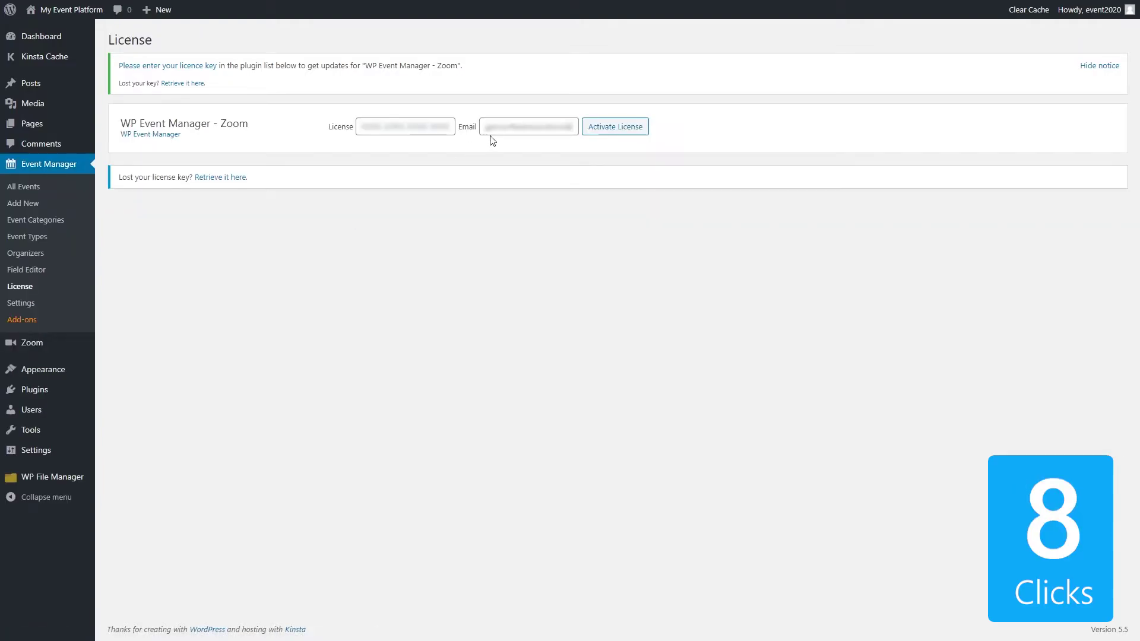
pyautogui.click(490, 130)
pyautogui.click(424, 127)
pyautogui.hotkey('ctrl', 'v')
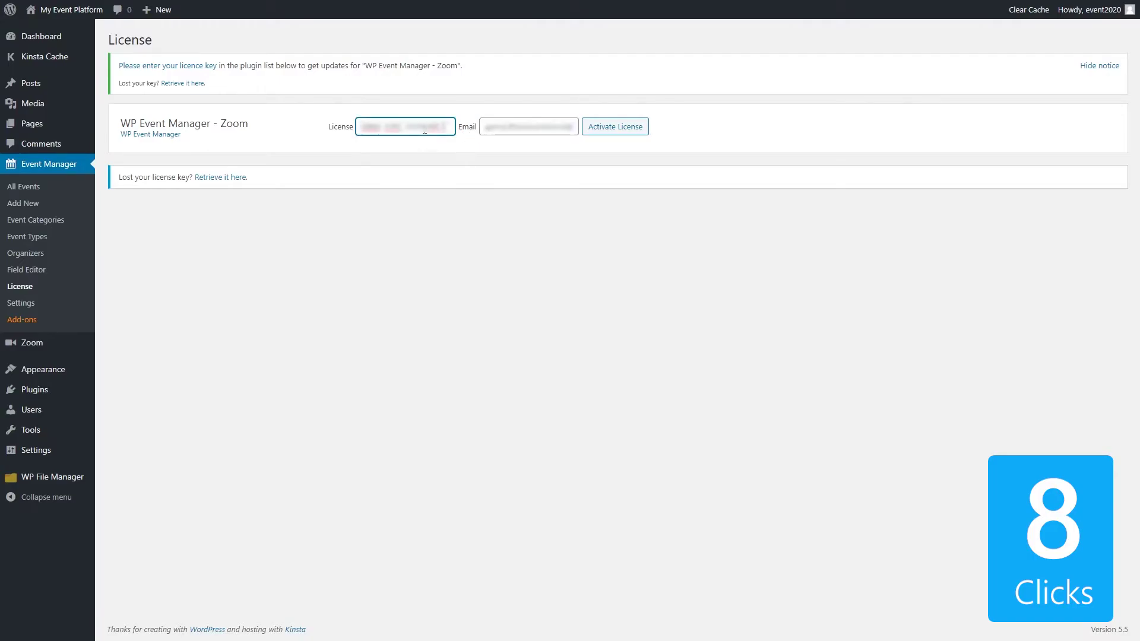
pyautogui.click(593, 157)
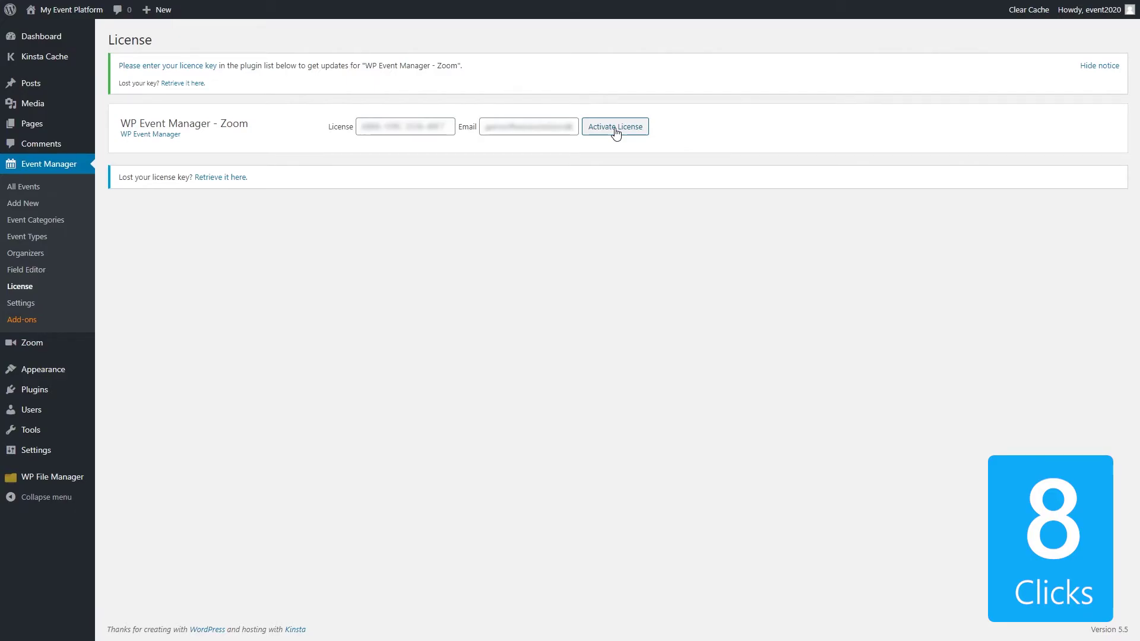
pyautogui.click(614, 128)
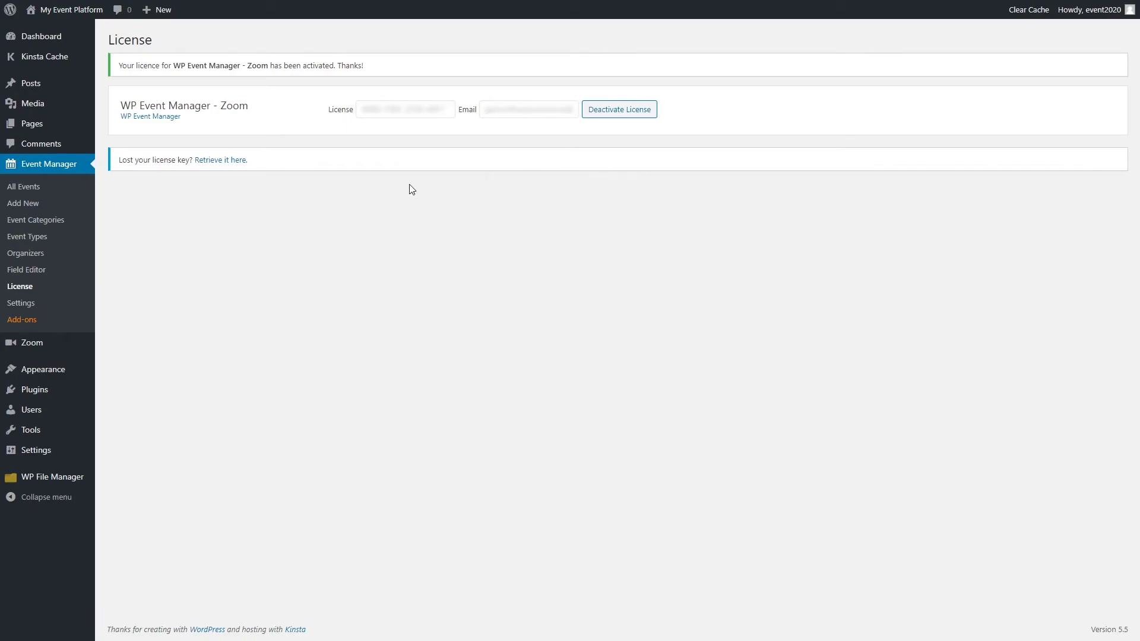
pyautogui.click(226, 160)
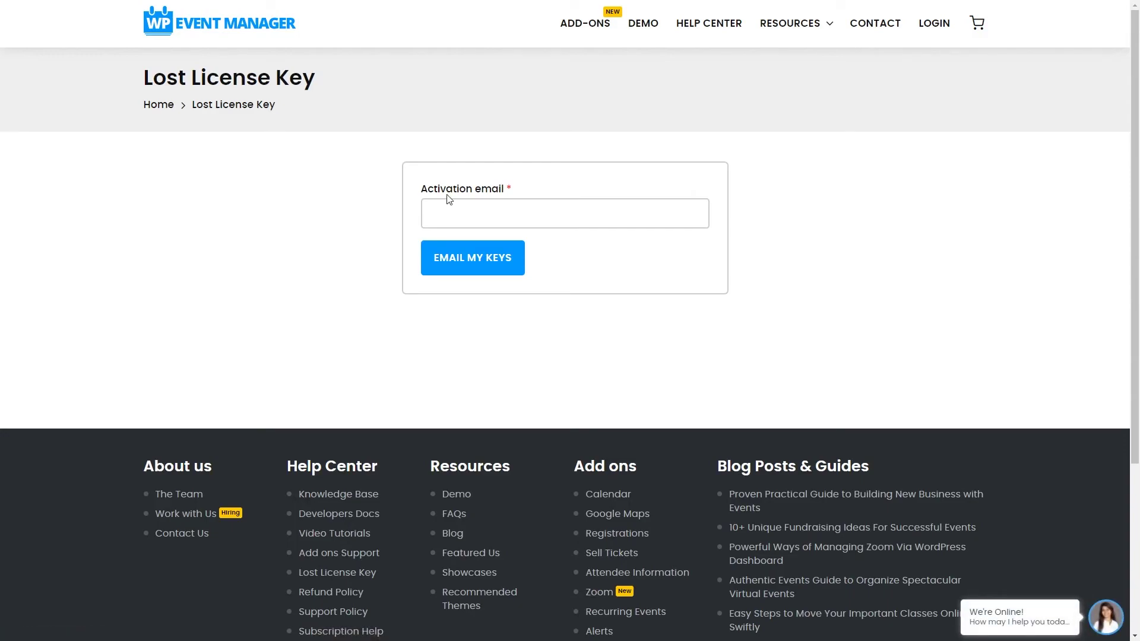
pyautogui.click(495, 219)
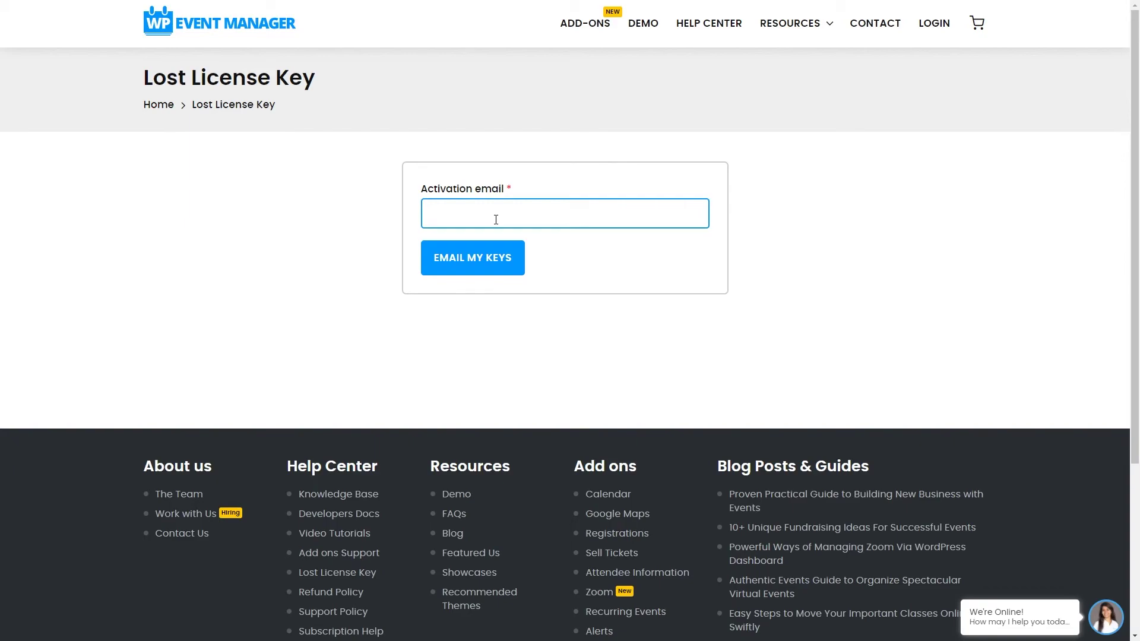